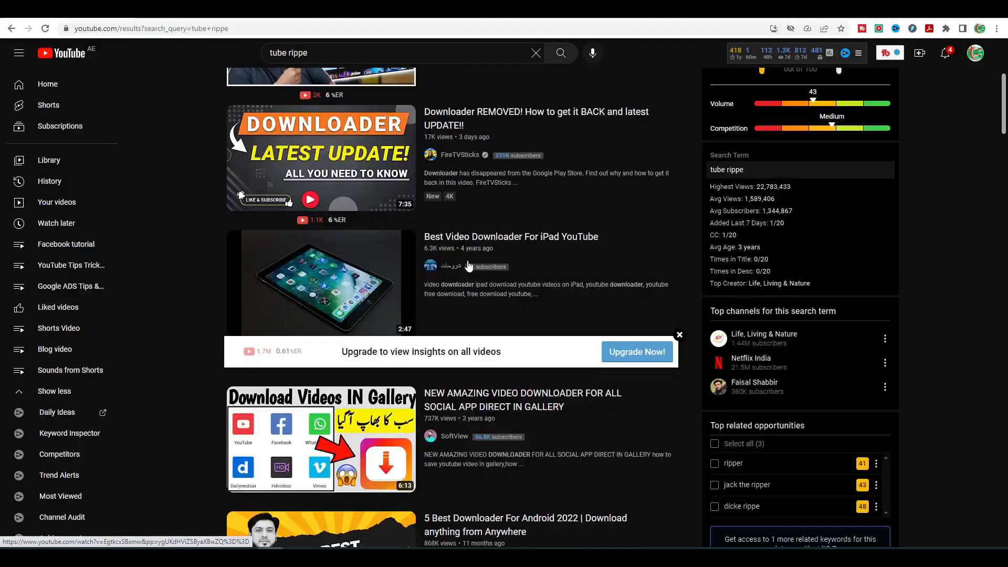
pyautogui.scroll(-6, 468, 266)
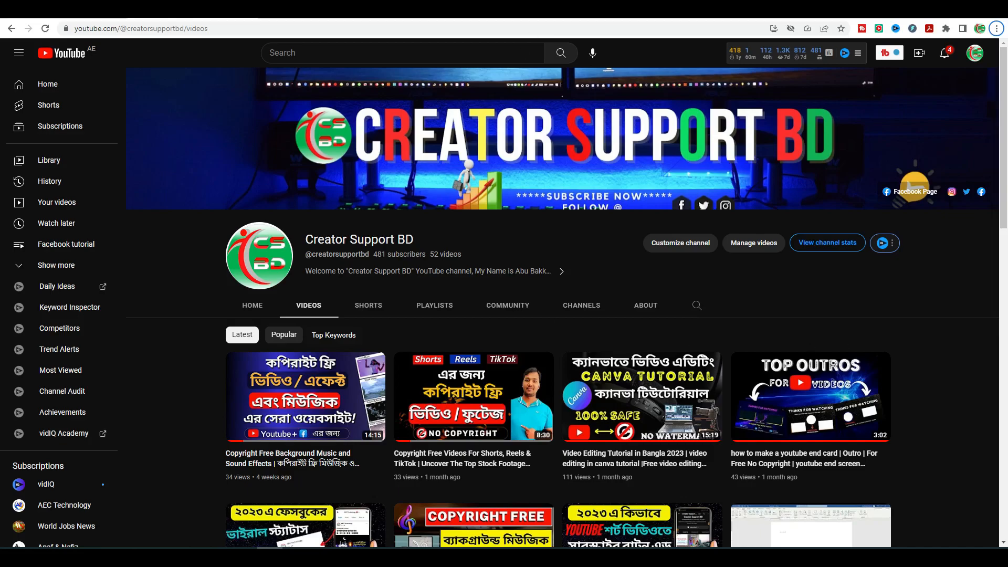
# Step: Search Google for "tuberipper" in a new browser tab
pyautogui.hotkey('ctrl', 't')
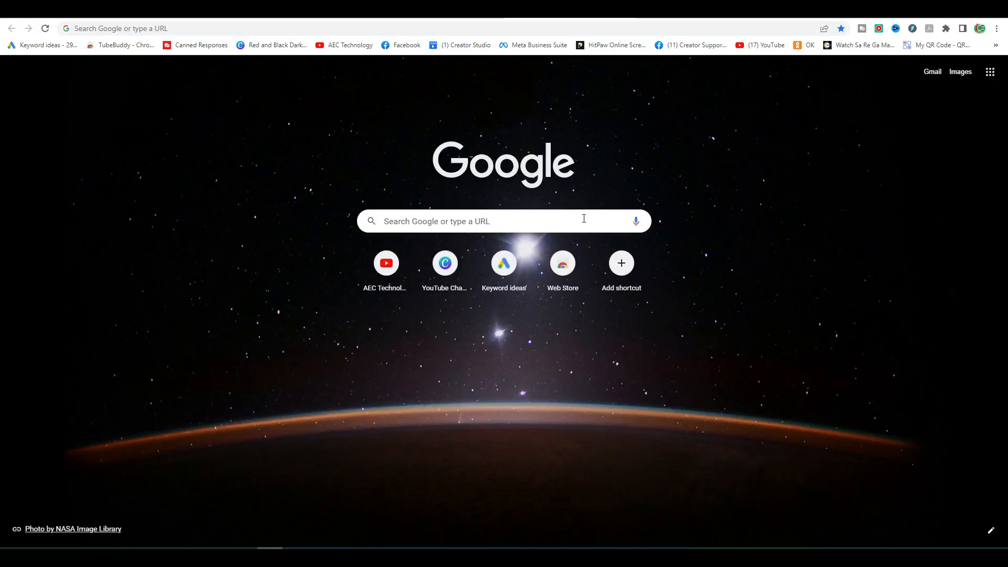
pyautogui.click(556, 219)
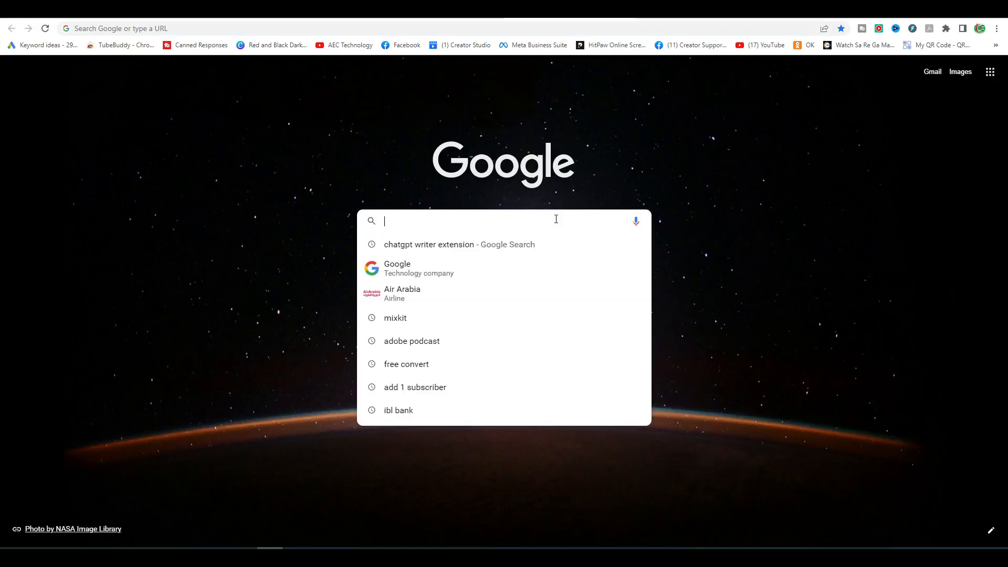
pyautogui.write('tuberipper')
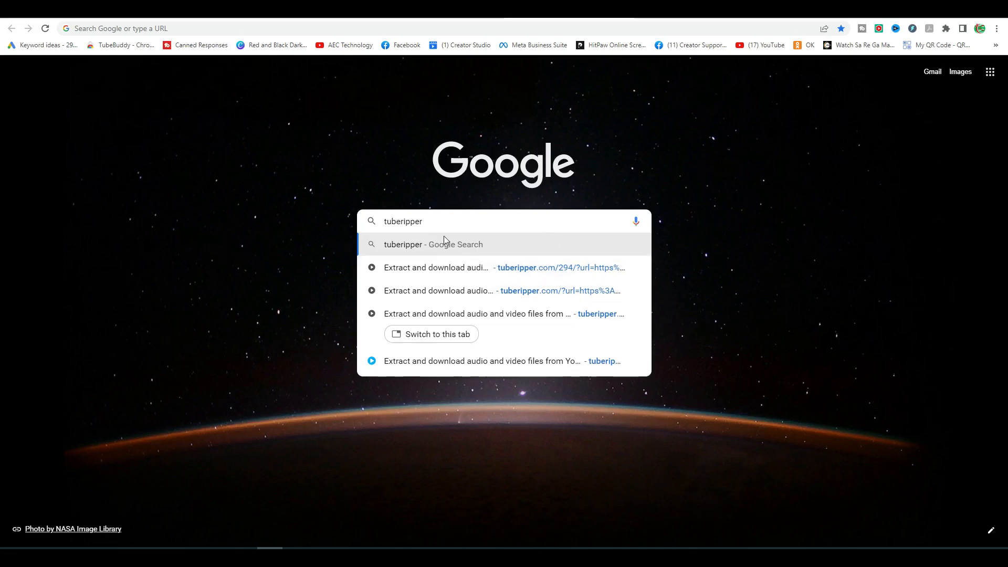
pyautogui.click(463, 224)
pyautogui.press('Return')
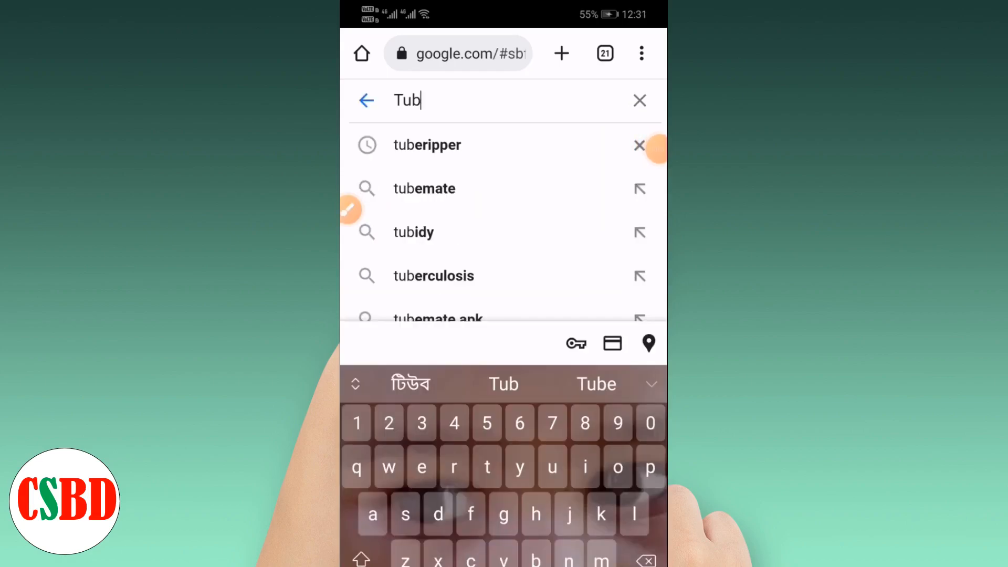
# Step: On the phone, search Google for the suggested "tuberipper" and open the TubeRipper site from the results
pyautogui.click(428, 144)
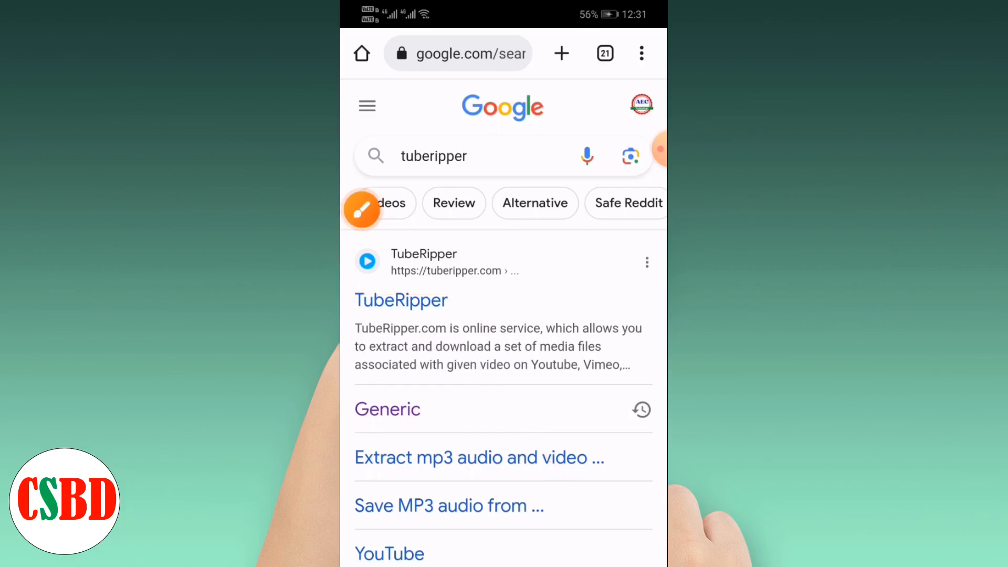
pyautogui.click(401, 300)
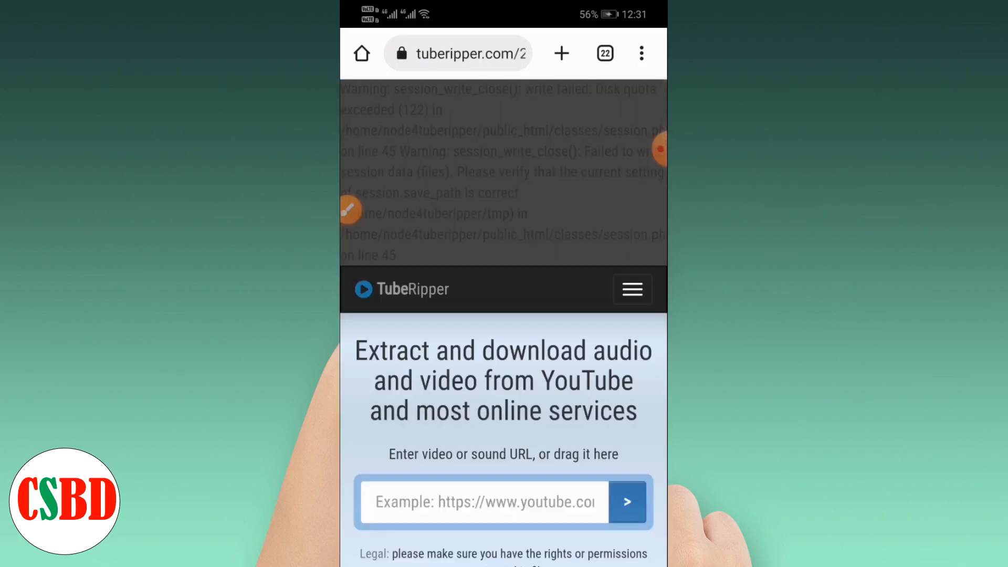
pyautogui.scroll(-3, 503, 342)
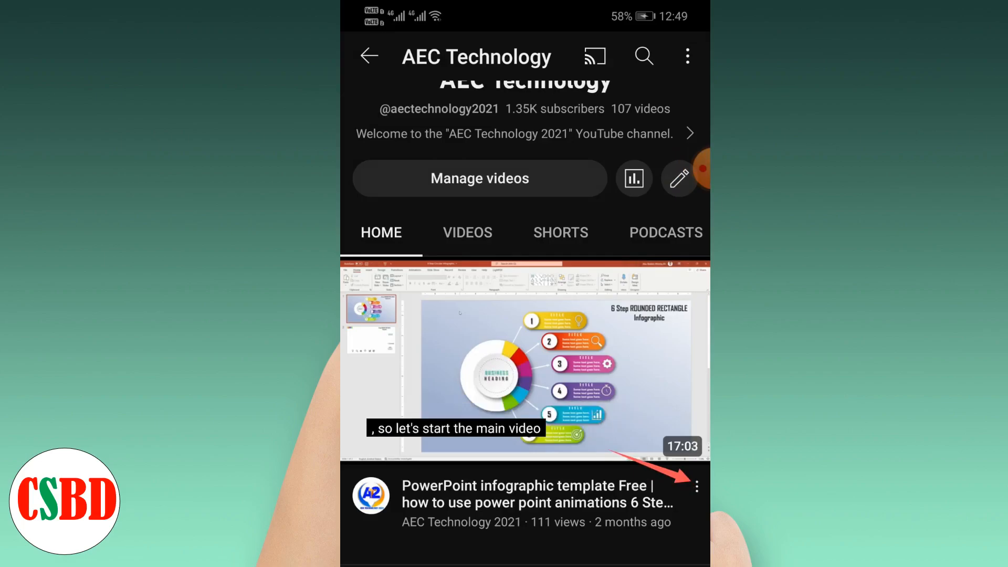
# Step: In the YouTube mobile app, open the options of the PowerPoint infographic template video on the AEC Technology channel
pyautogui.click(697, 486)
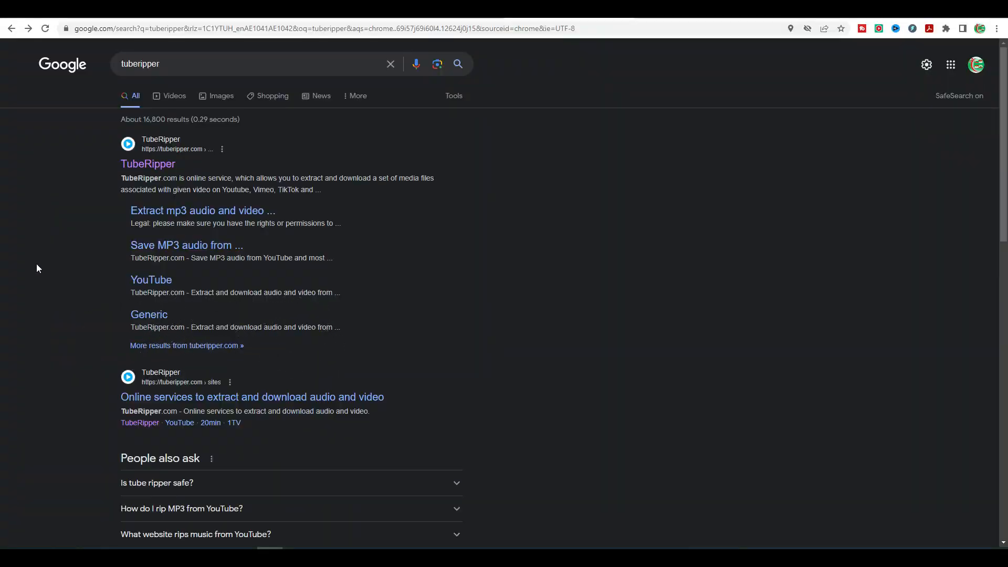
# Step: On the desktop, open the TubeRipper site from the Google results and look over its home page
pyautogui.click(164, 170)
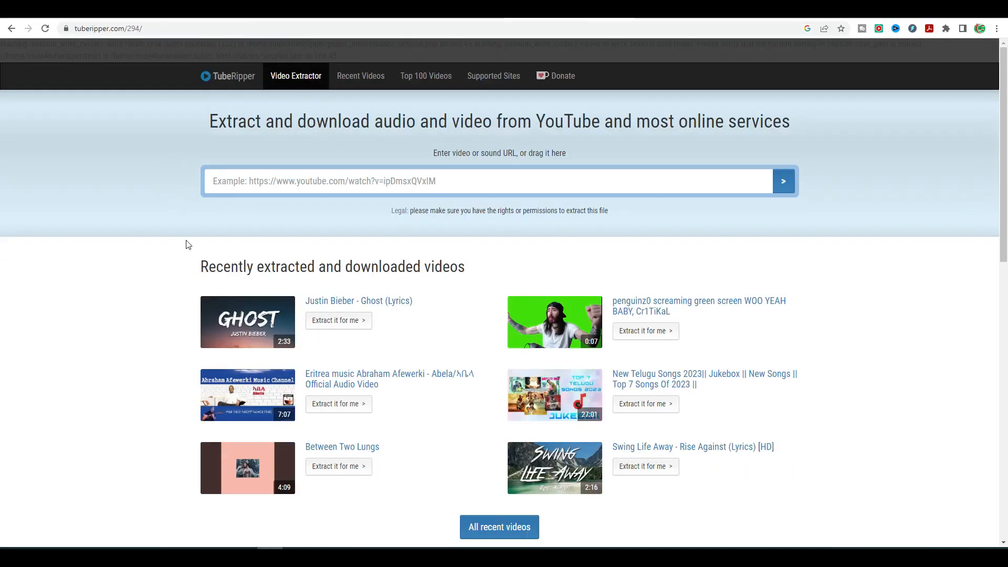
pyautogui.scroll(-4, 184, 252)
pyautogui.scroll(4, 185, 252)
pyautogui.scroll(1, 188, 254)
pyautogui.moveTo(578, 158); pyautogui.dragTo(422, 158)
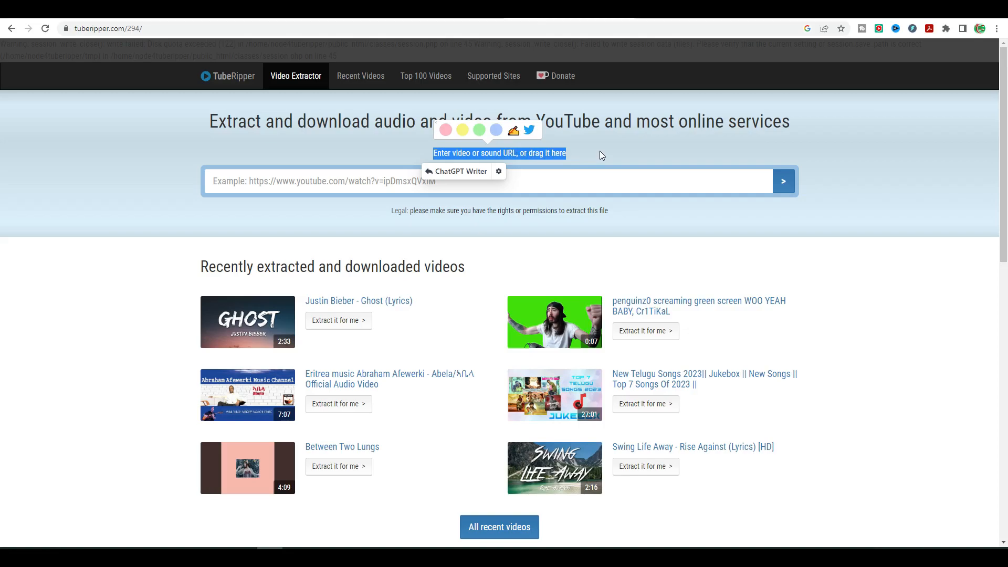
pyautogui.click(475, 171)
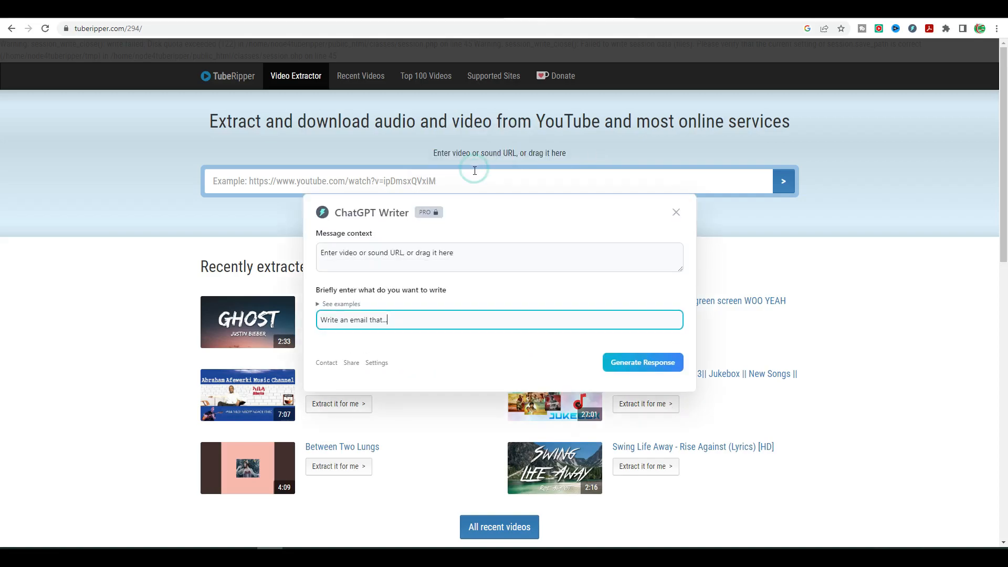
pyautogui.click(674, 211)
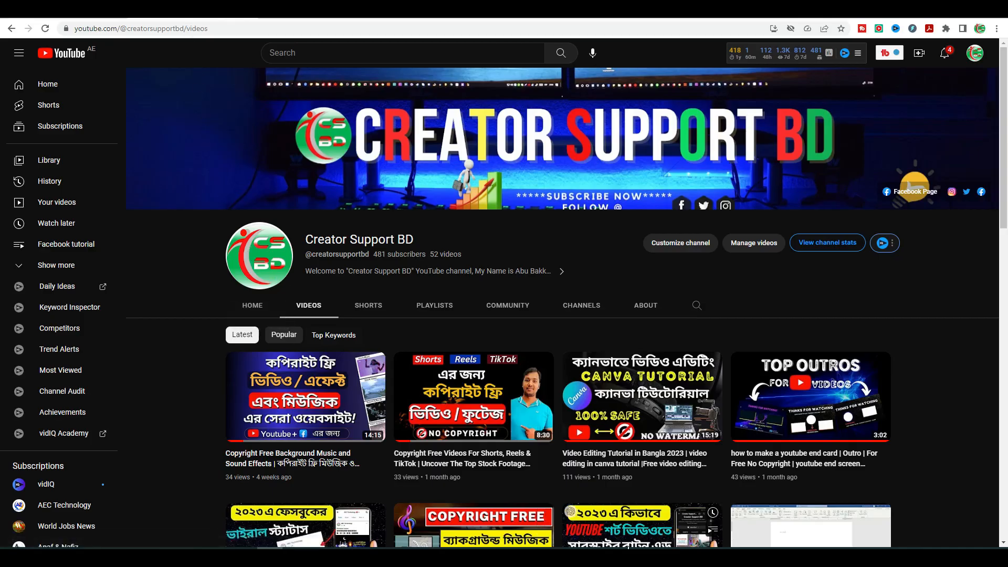
# Step: Open the "Video Editing Tutorial in Bangla 2023" video from the Creator Support BD channel and copy its share link
pyautogui.scroll(-1, 585, 442)
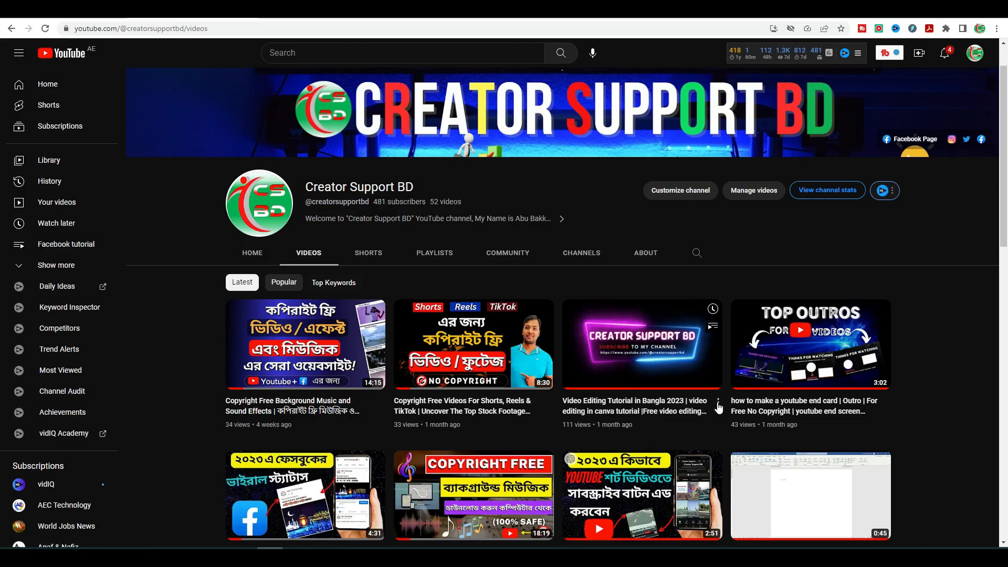
pyautogui.click(671, 372)
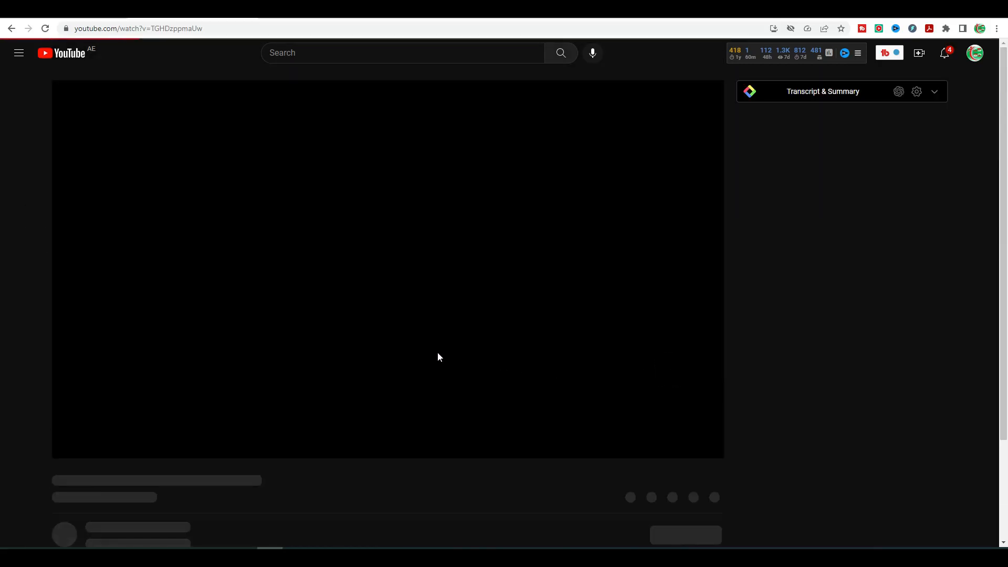
pyautogui.scroll(-1, 439, 357)
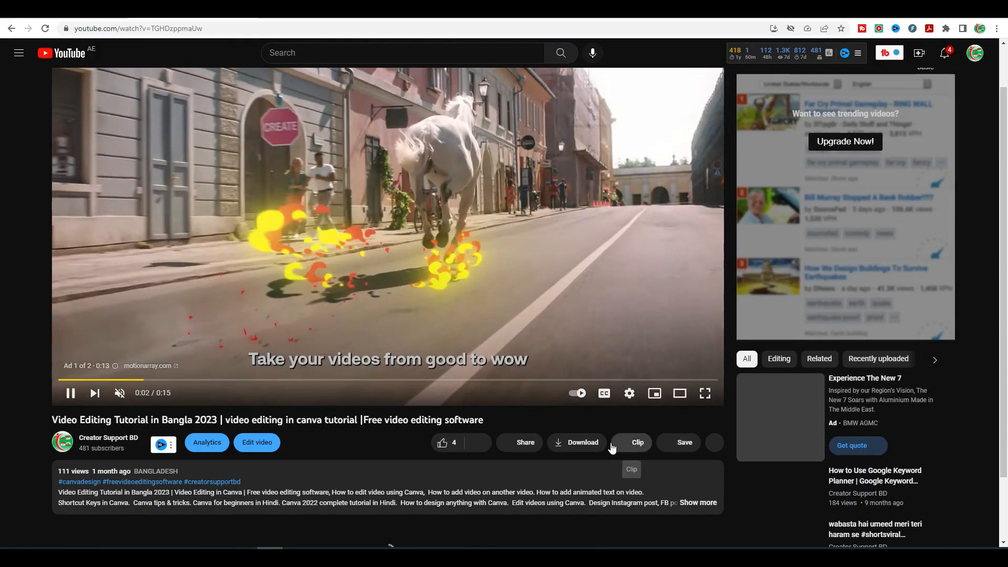
pyautogui.click(525, 444)
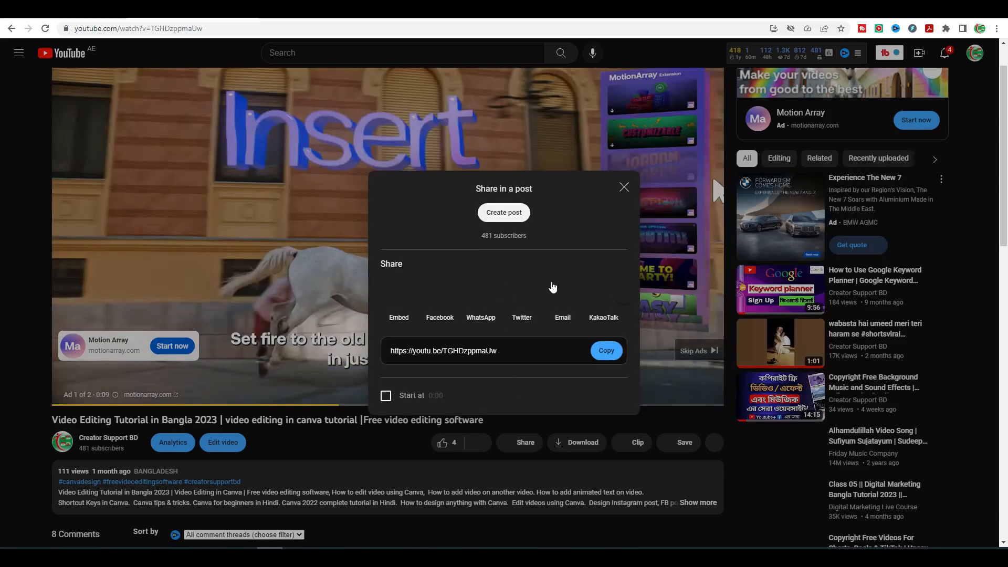
pyautogui.click(607, 350)
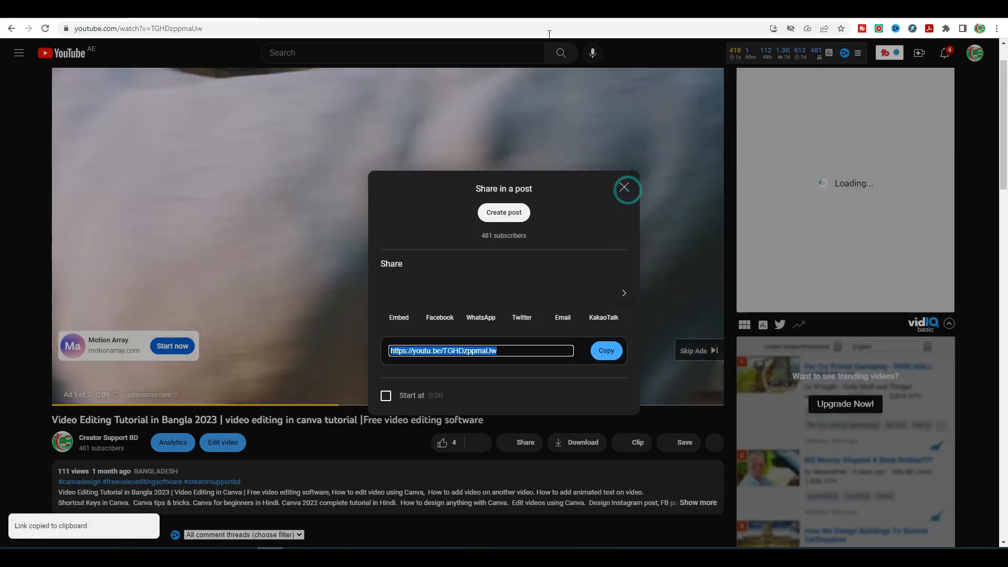
pyautogui.click(624, 187)
pyautogui.click(541, 9)
pyautogui.click(414, 183)
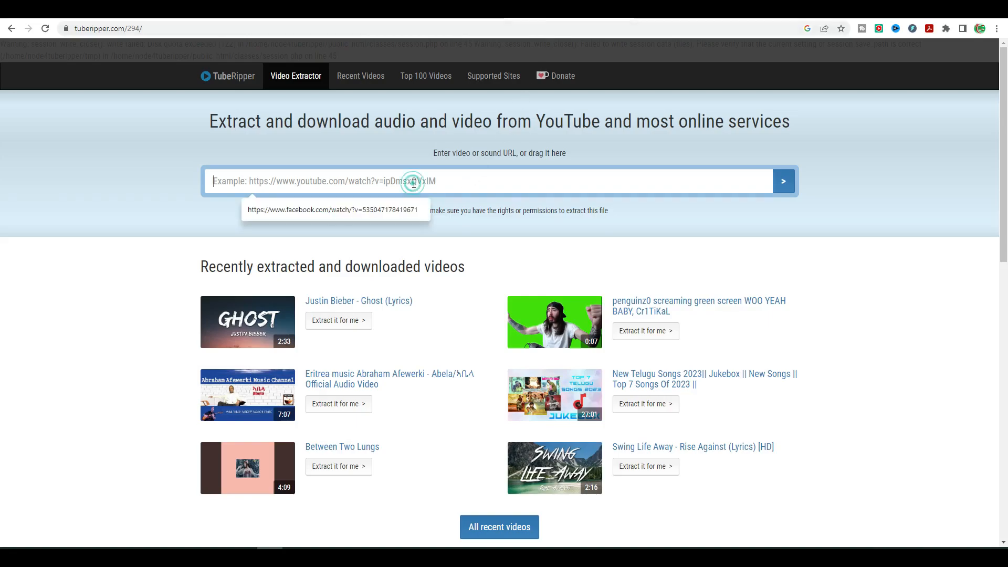
pyautogui.hotkey('ctrl', 'v')
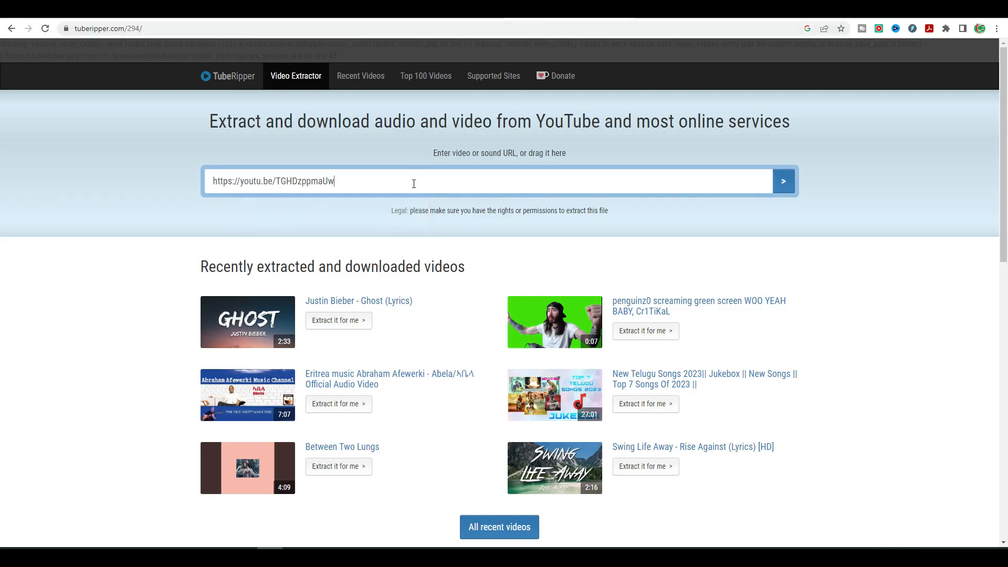
pyautogui.click(783, 183)
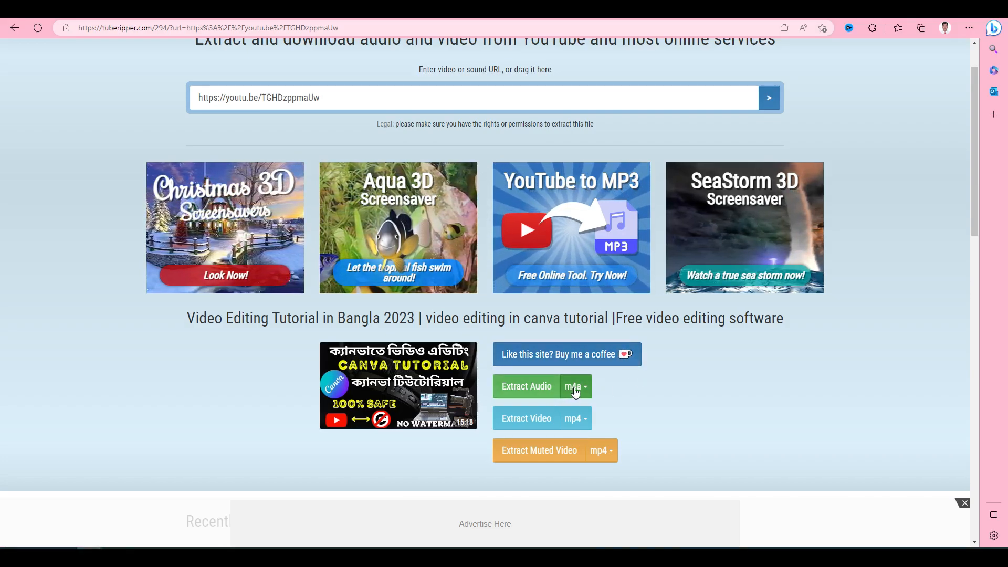
# Step: Try to extract the video's audio as mp3 at 48 kHz quality
pyautogui.click(577, 393)
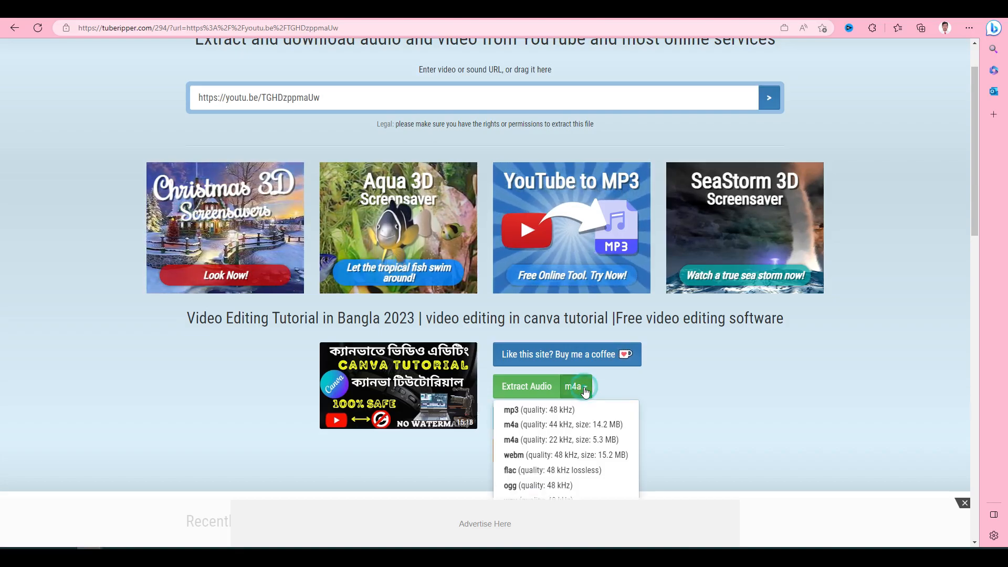
pyautogui.click(570, 411)
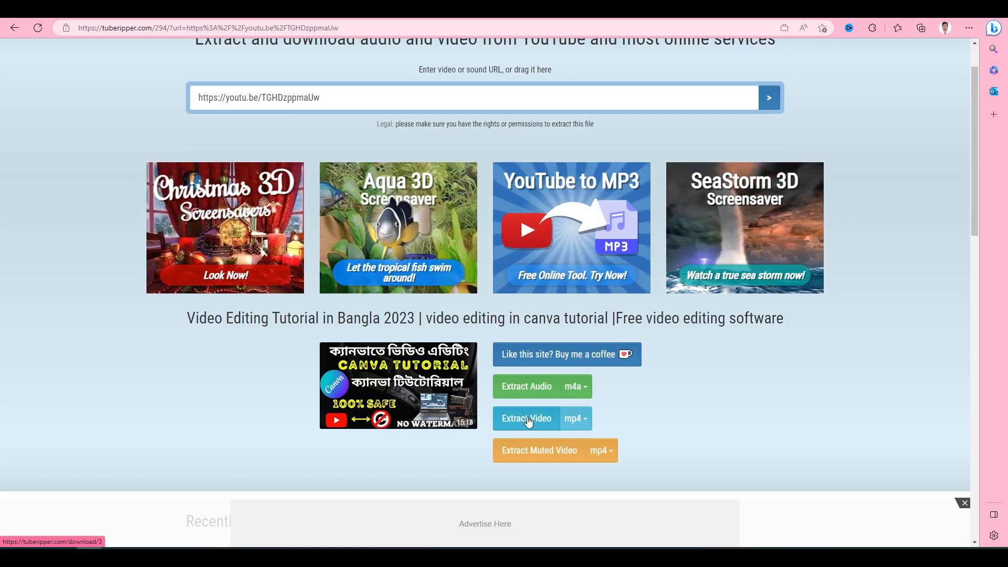
# Step: Extract the video as mp4, pausing and cancelling its download
pyautogui.click(530, 426)
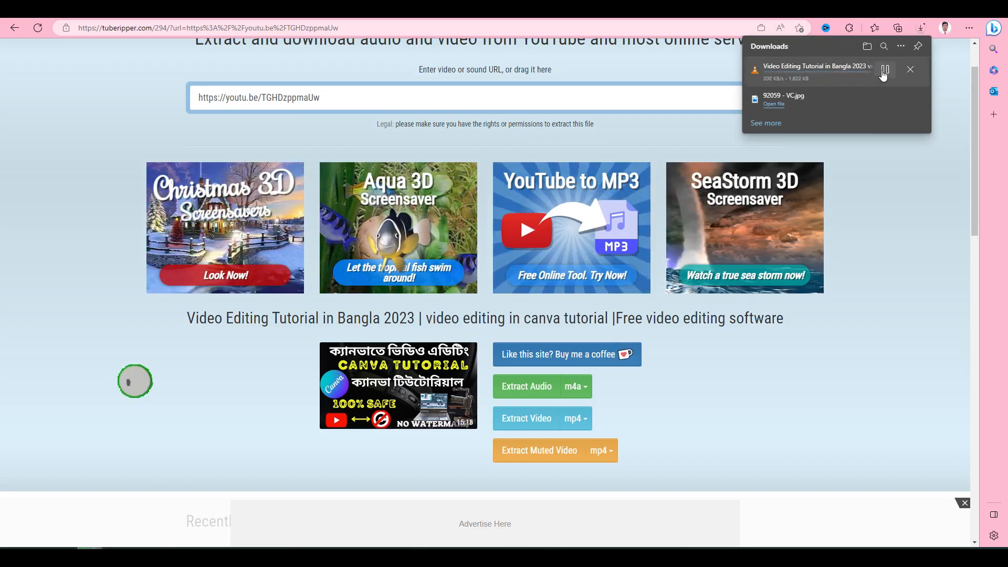
pyautogui.click(884, 74)
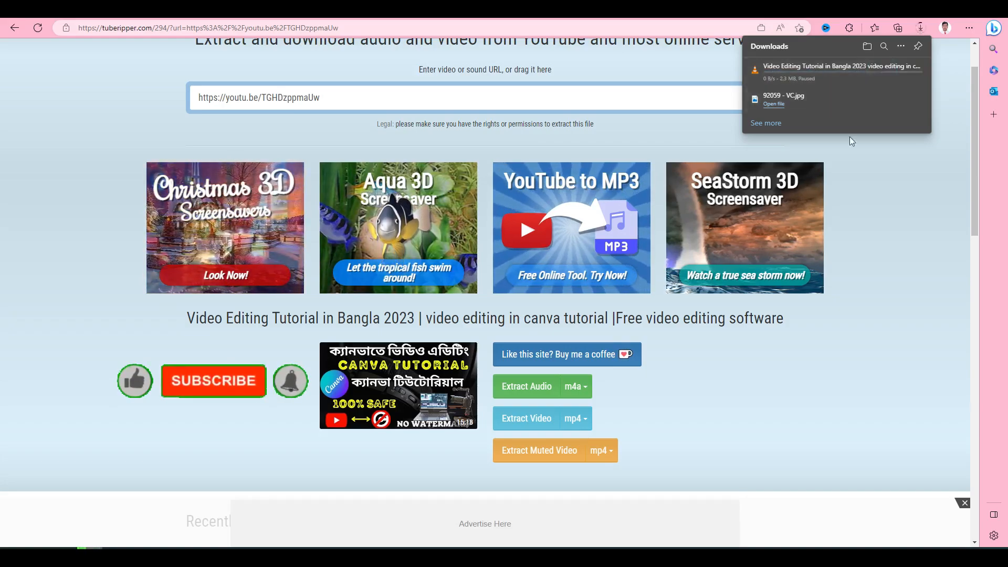
pyautogui.click(911, 71)
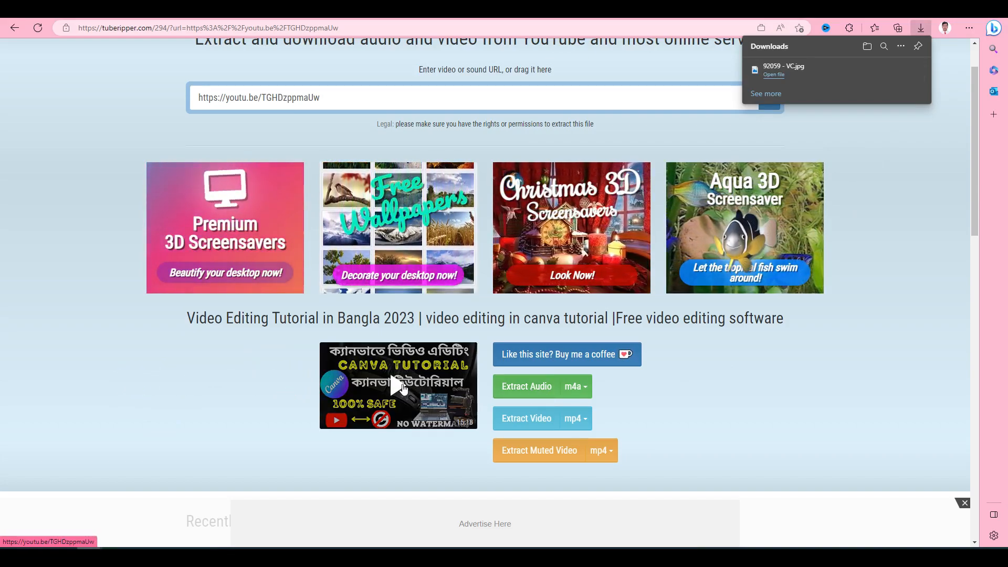
# Step: Extract the video's audio as m4a and cancel its download
pyautogui.click(518, 385)
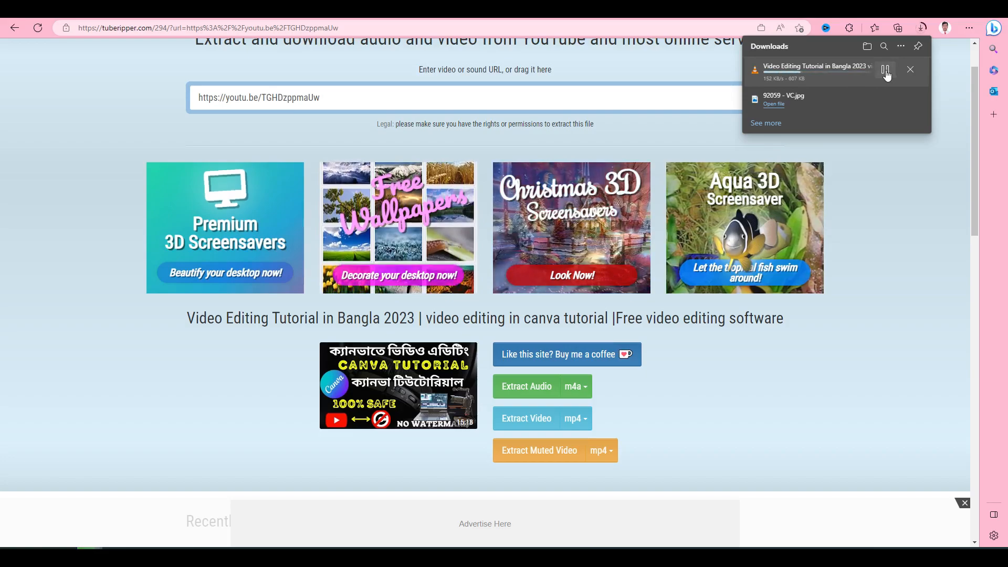
pyautogui.click(910, 69)
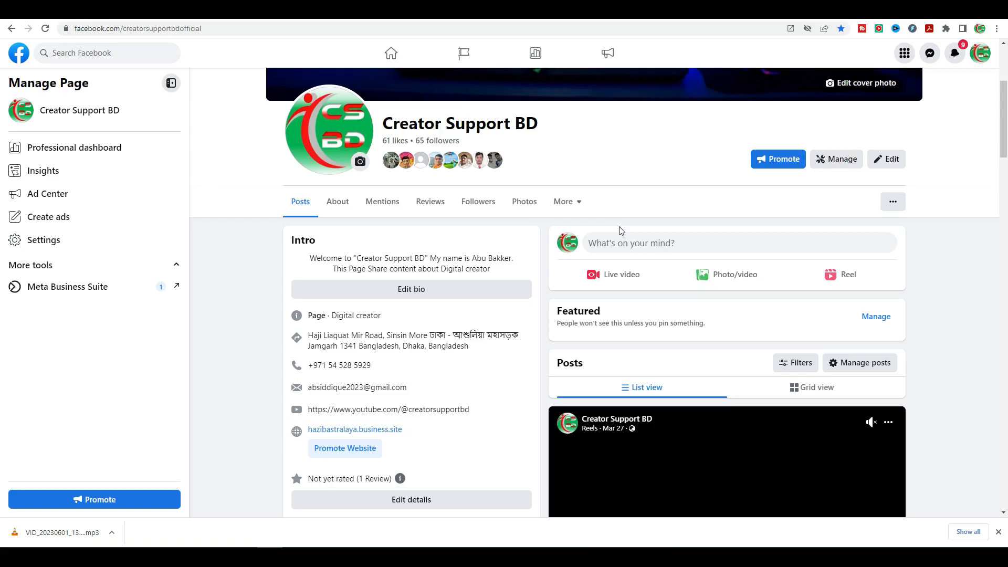
# Step: On the Creator Support BD Facebook page, open the videos section and browse its video list
pyautogui.click(586, 206)
pyautogui.click(583, 231)
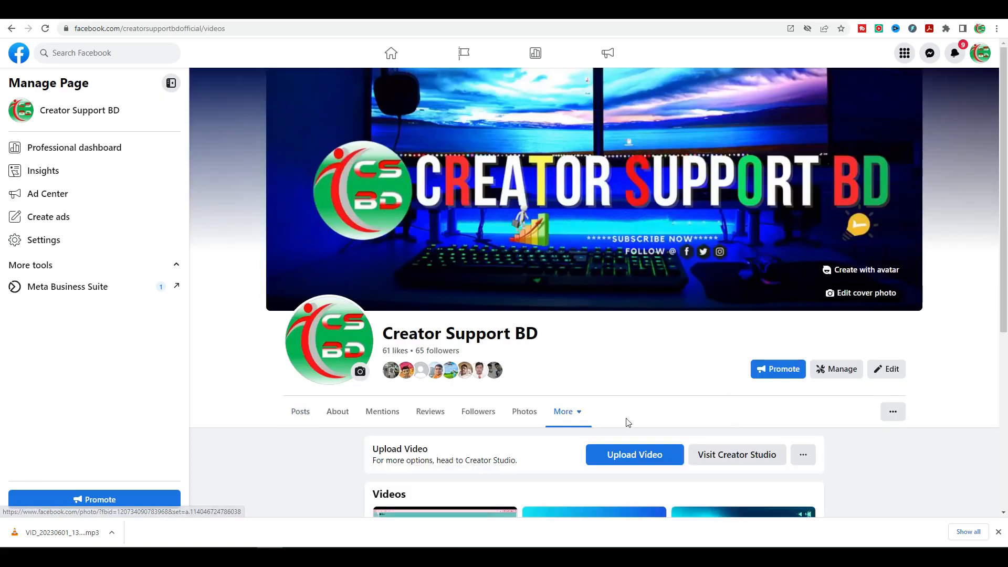
pyautogui.scroll(-4, 626, 422)
pyautogui.scroll(-2, 626, 422)
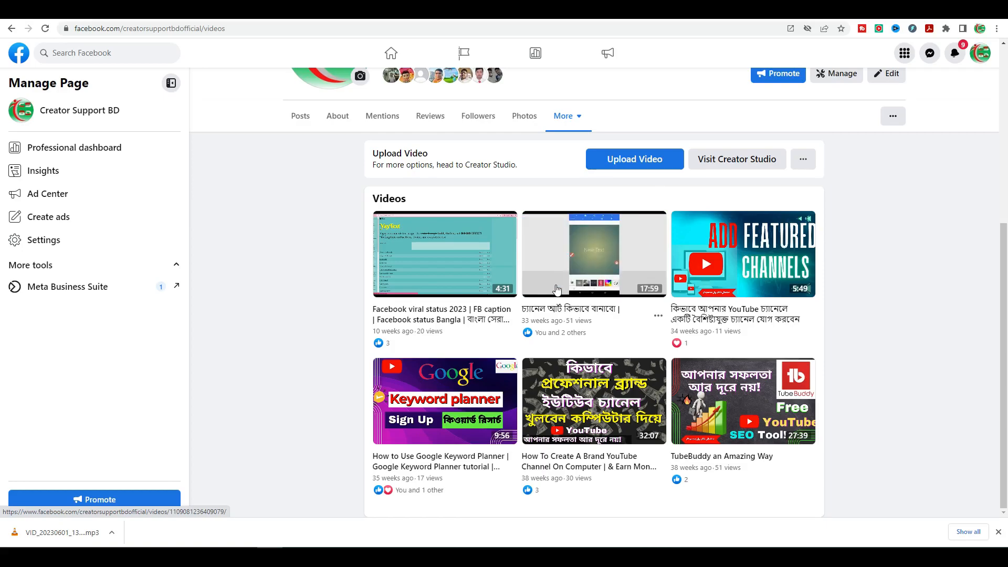
# Step: Open the 17:59 Facebook video on making YouTube channel art on Android and copy its link
pyautogui.click(572, 268)
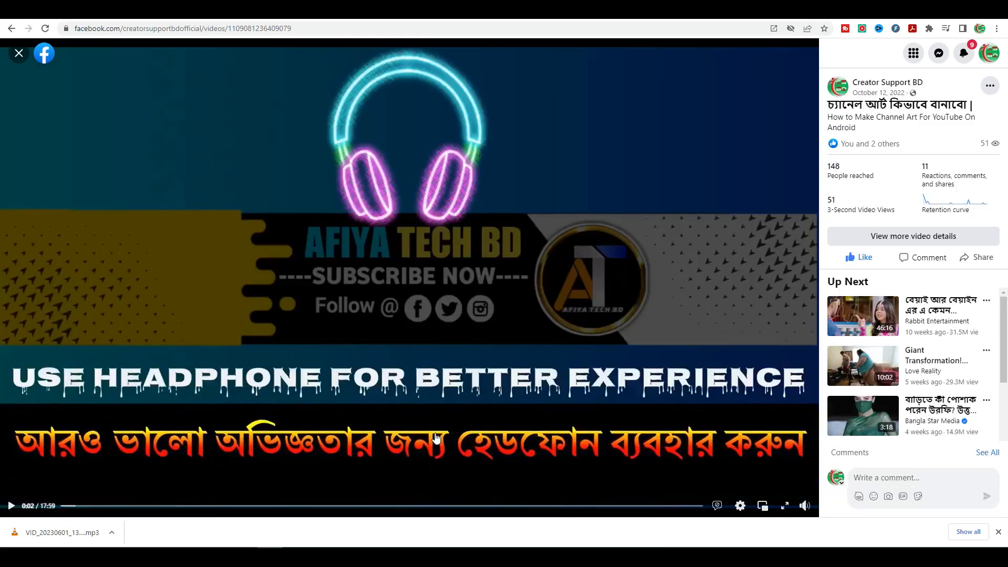
pyautogui.click(976, 261)
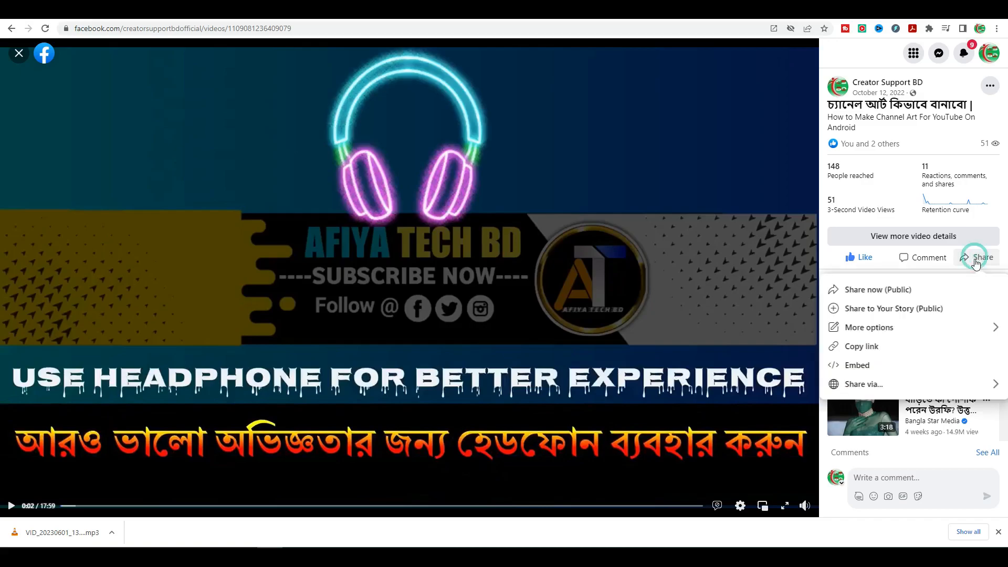
pyautogui.click(871, 351)
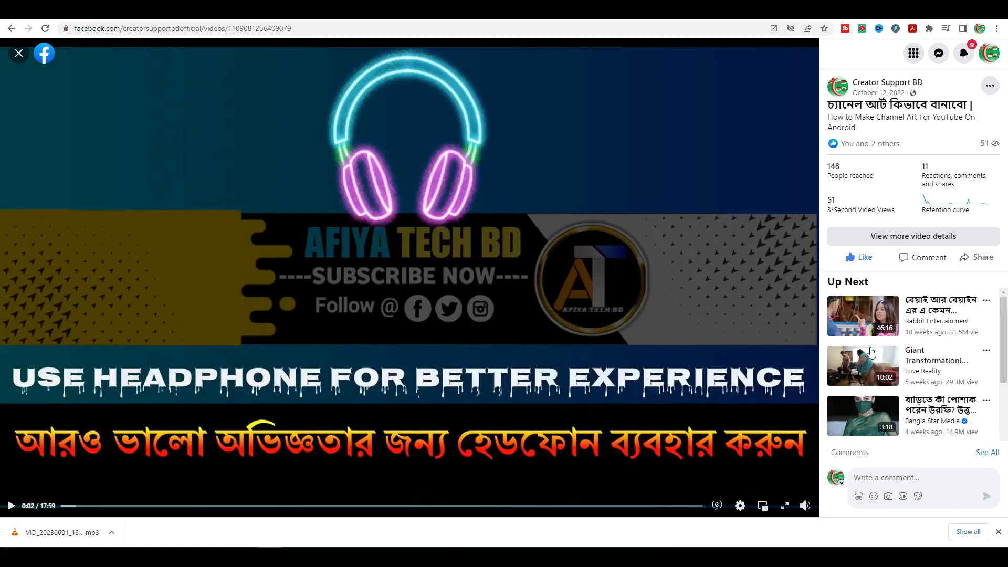